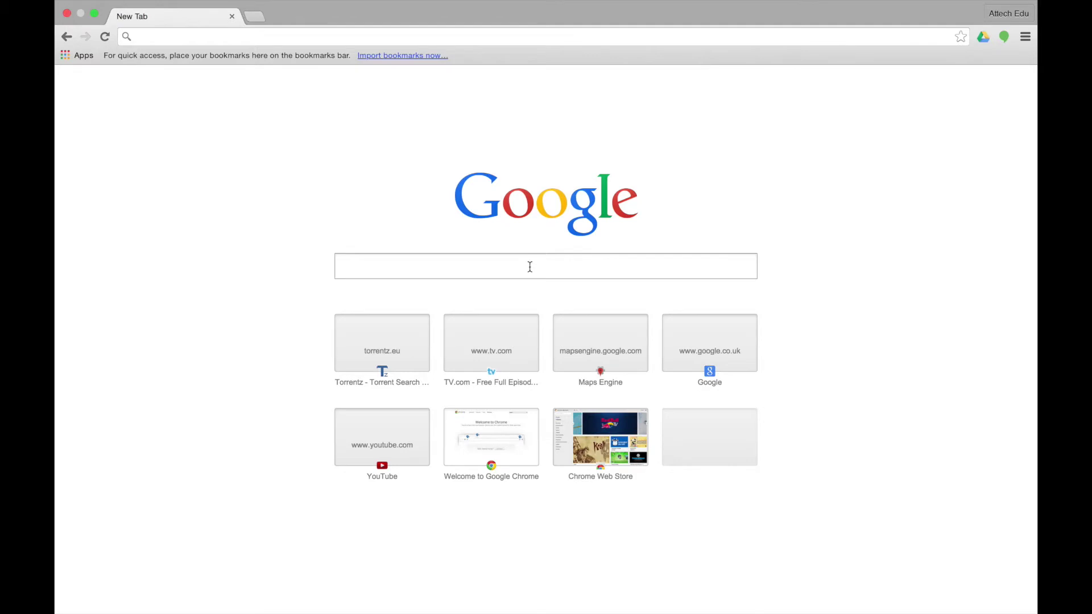
# Google 'maps engine lite' and open the Google Maps Engine Lite result.
pyautogui.click(371, 36)
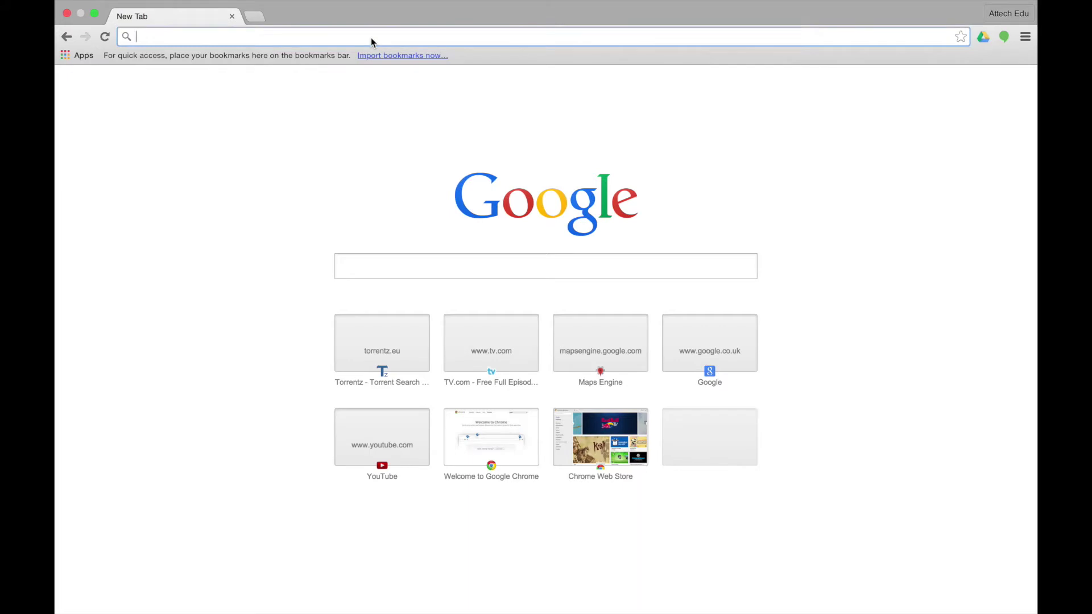
pyautogui.write('maps')
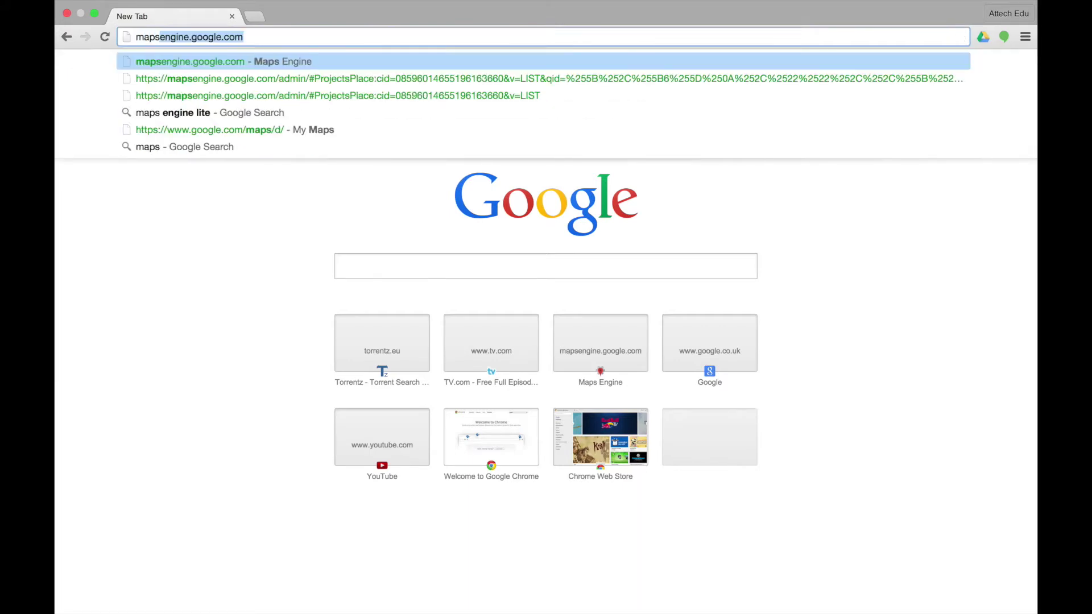
pyautogui.write(' engine lite')
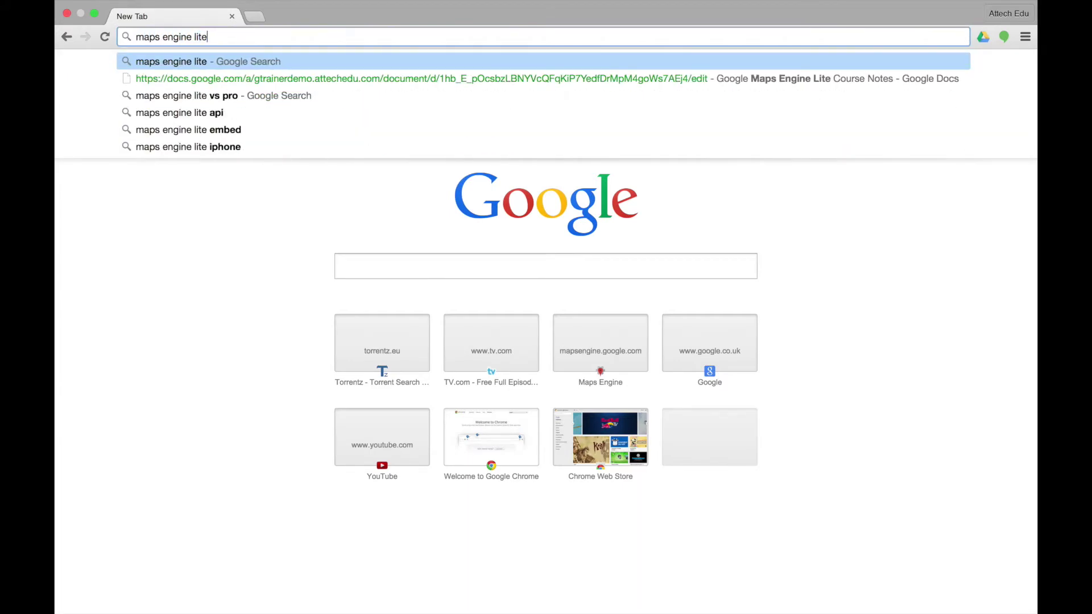
pyautogui.press('Return')
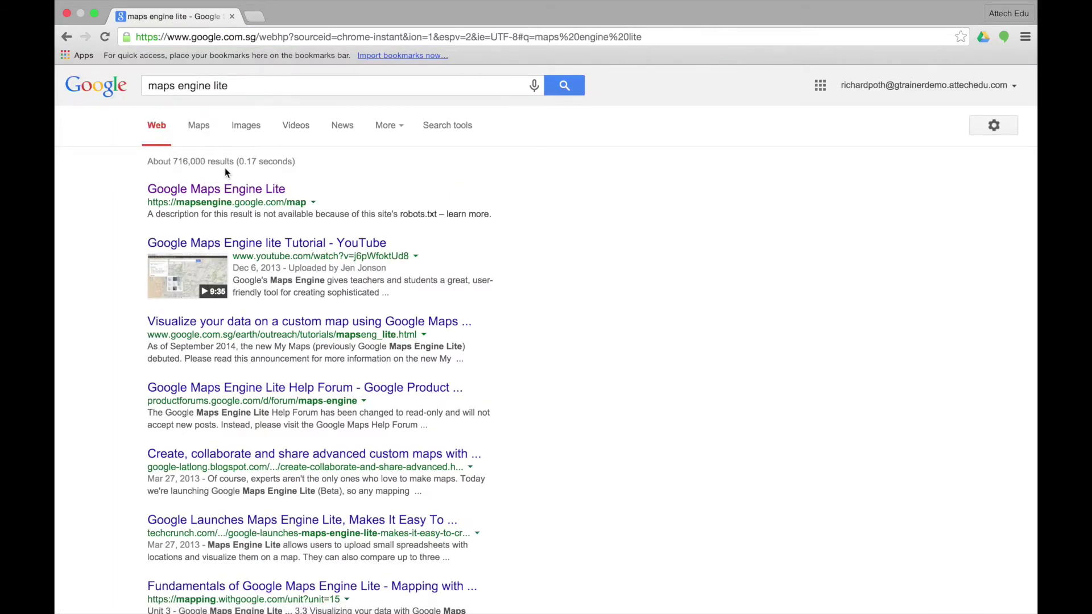
pyautogui.click(211, 192)
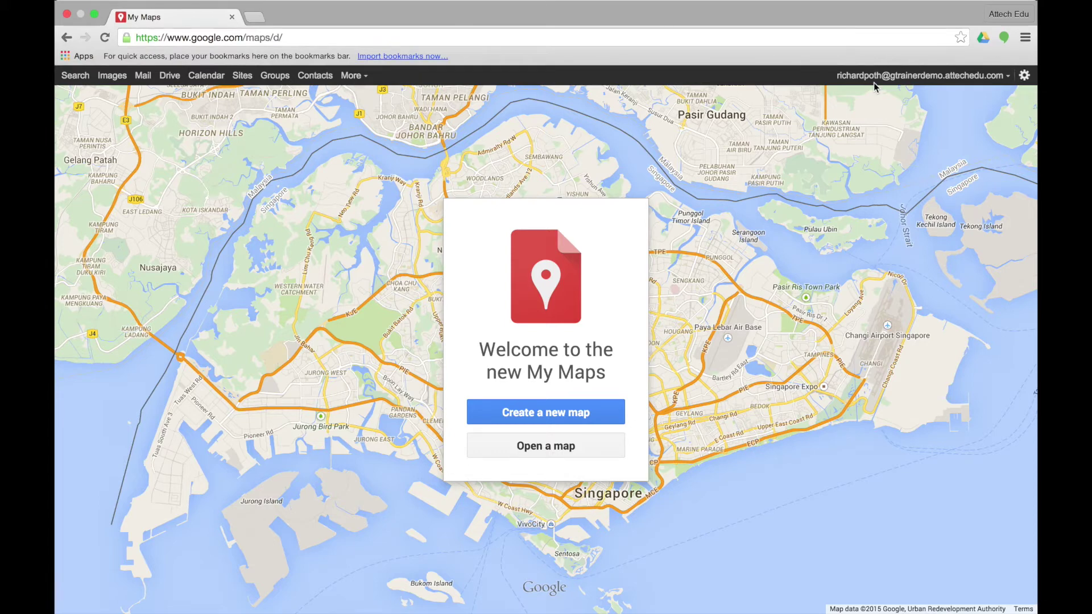
# Create a new map from the Welcome to the new My Maps dialog.
pyautogui.moveTo(947, 68)
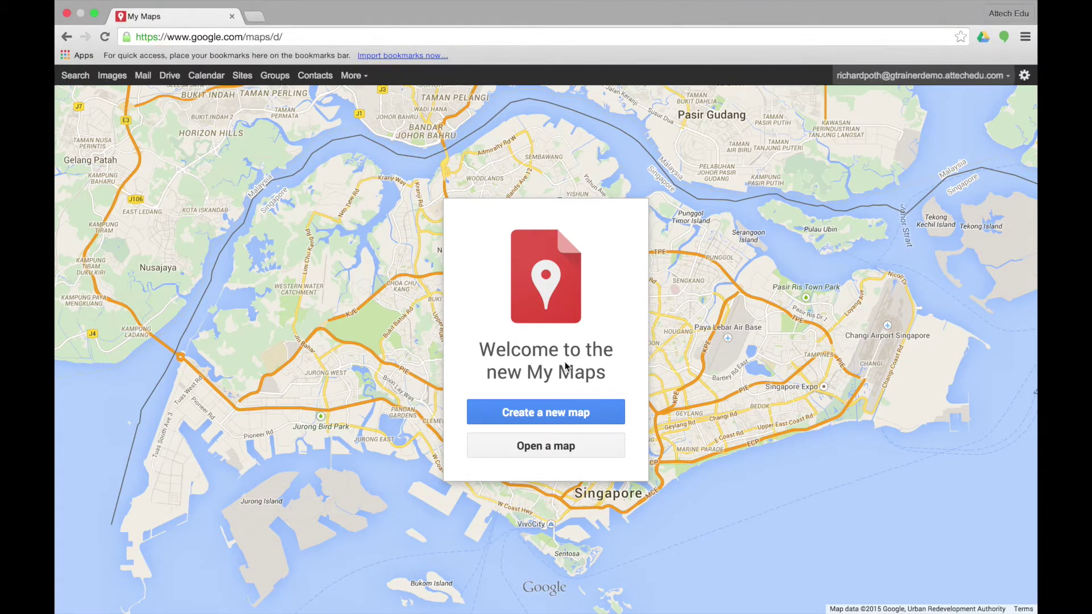
pyautogui.click(542, 410)
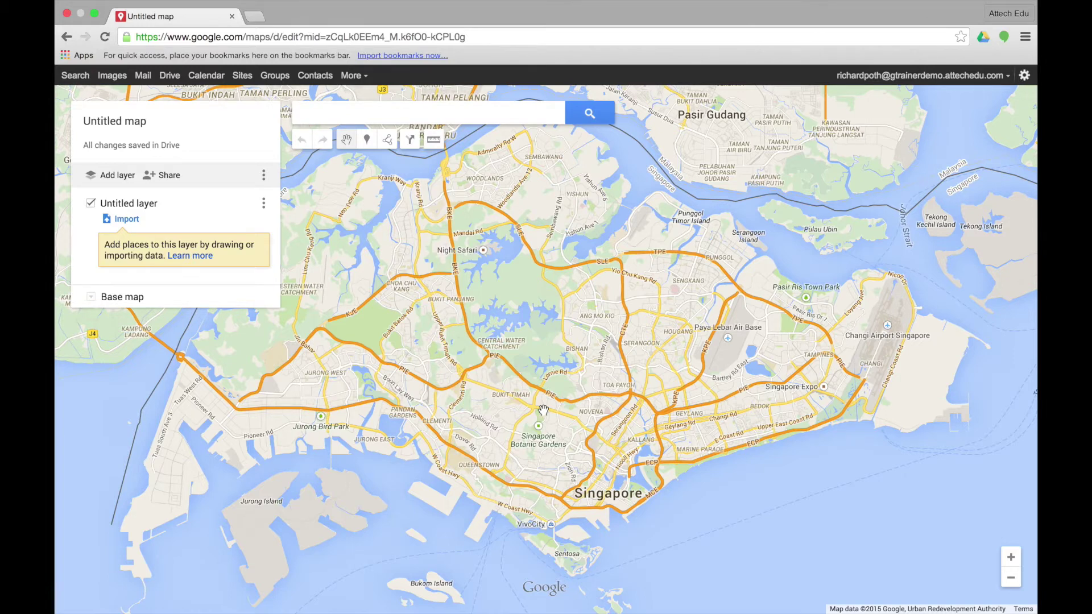
# Title the map 'Maps Engine Lite - Lesson 2' with no description and save it.
pyautogui.click(115, 124)
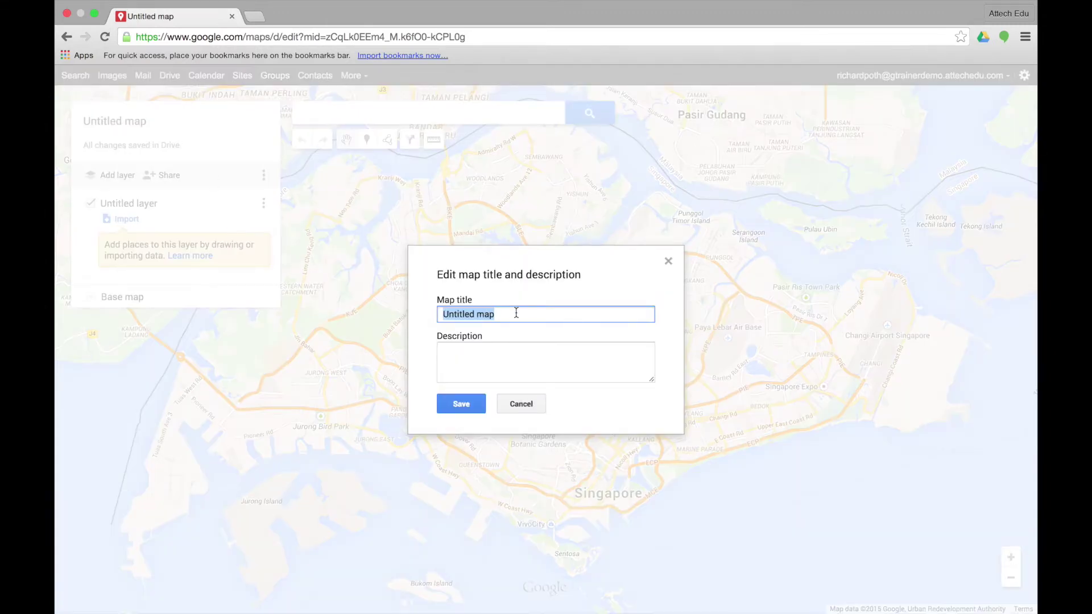
pyautogui.write('Maps Engine')
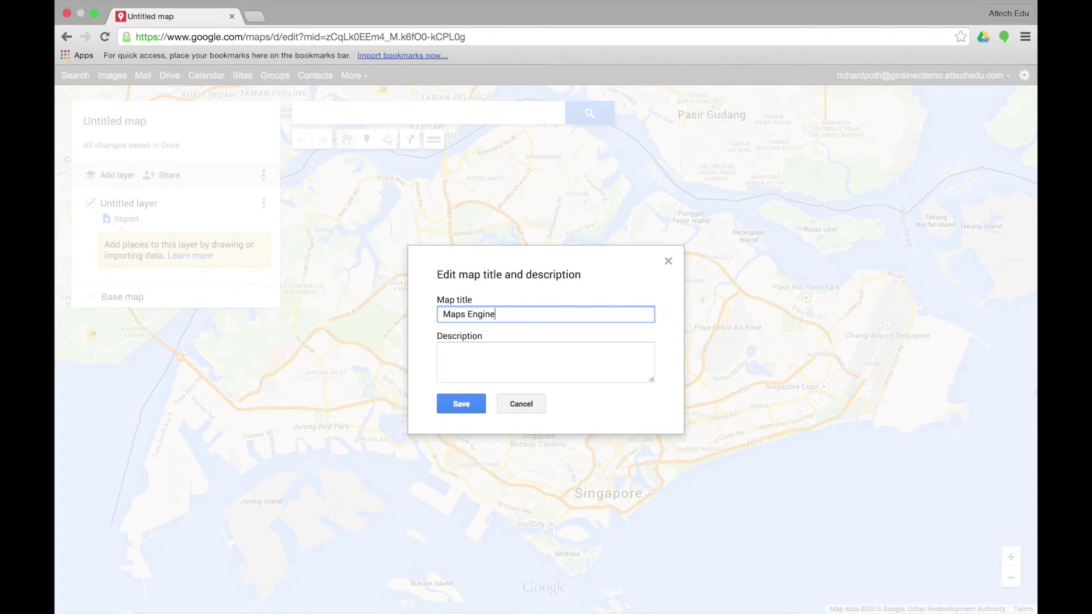
pyautogui.write(' Lite - Lesson 2')
pyautogui.click(517, 360)
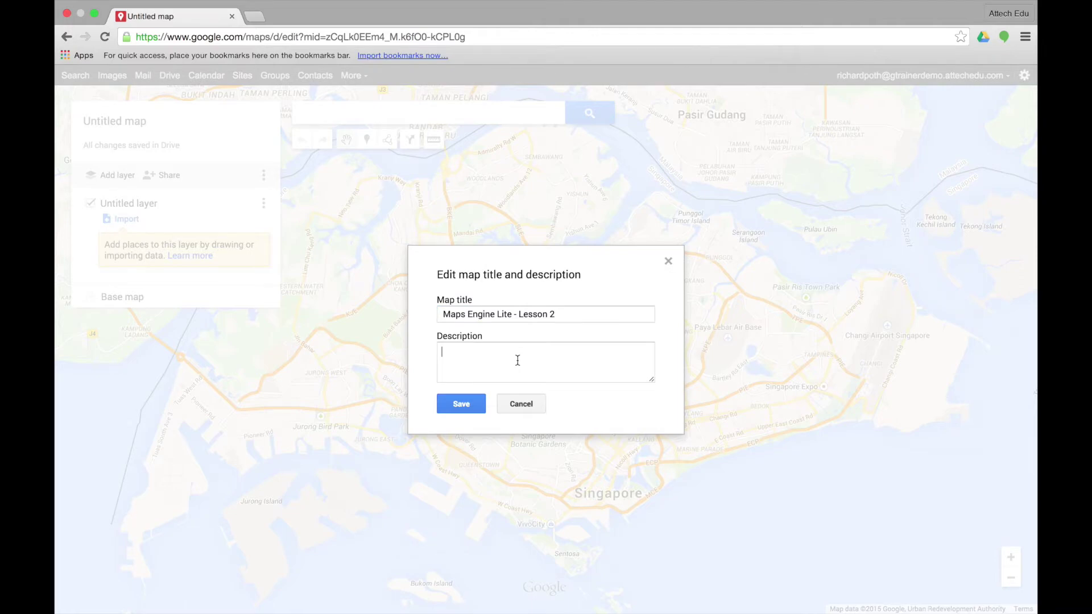
pyautogui.click(462, 404)
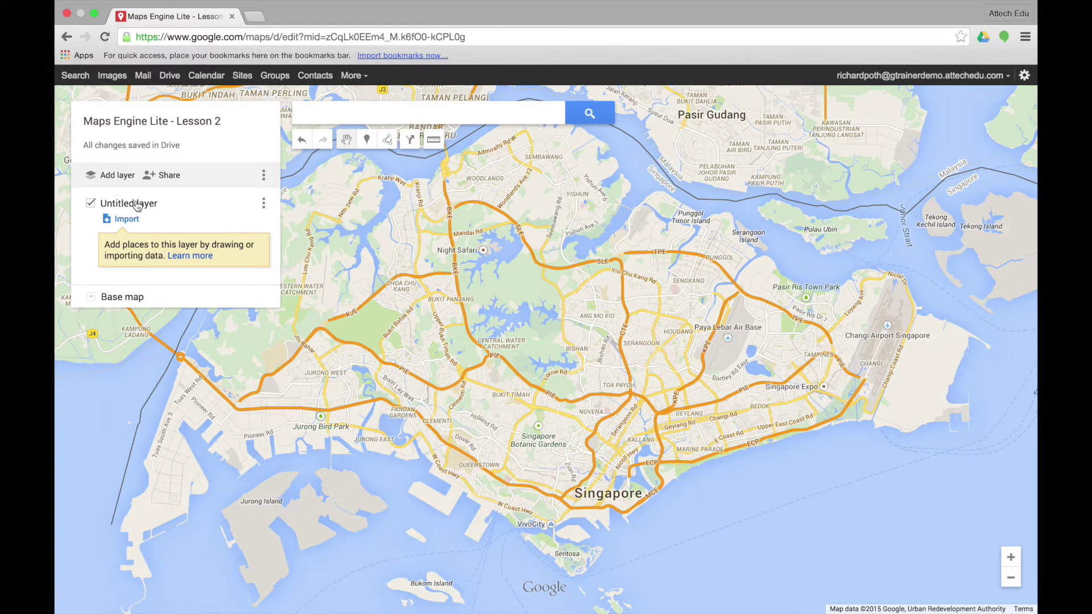
# Rename the map's only layer from Untitled layer to '2007'.
pyautogui.click(264, 204)
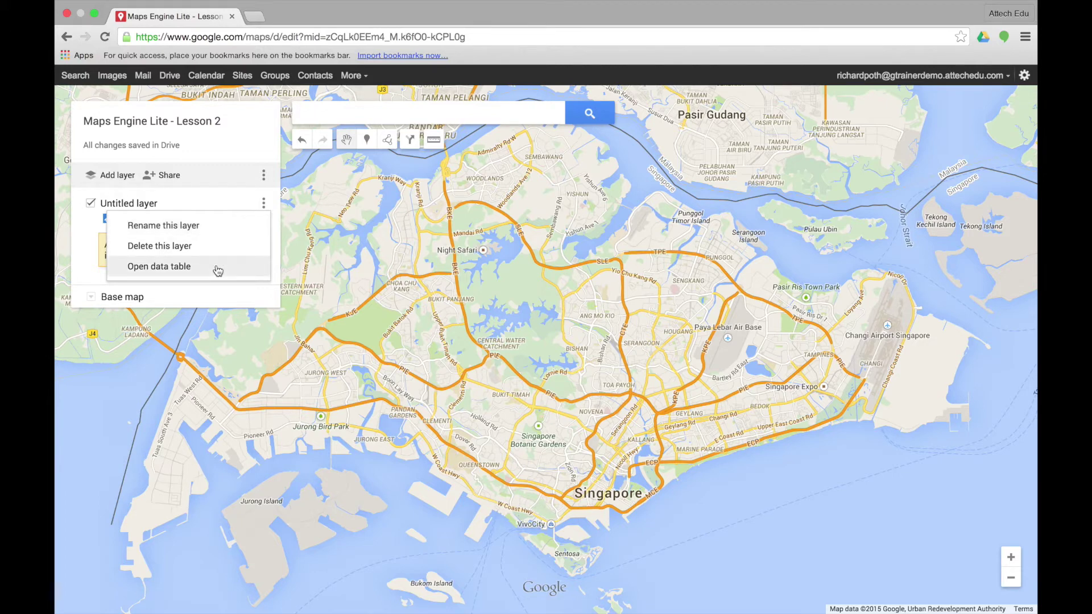
pyautogui.click(221, 228)
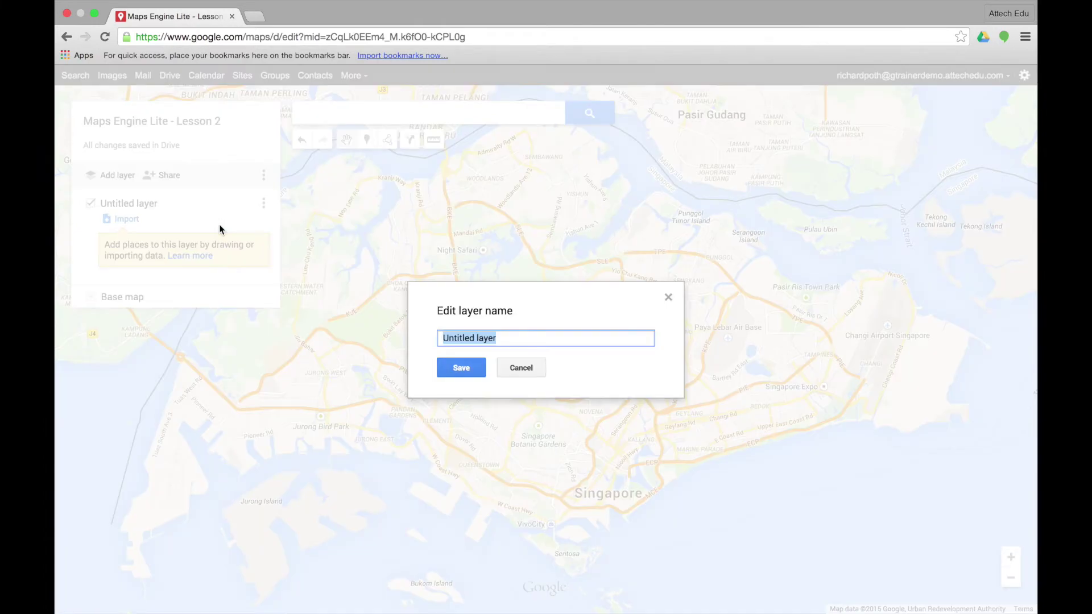
pyautogui.write('2007')
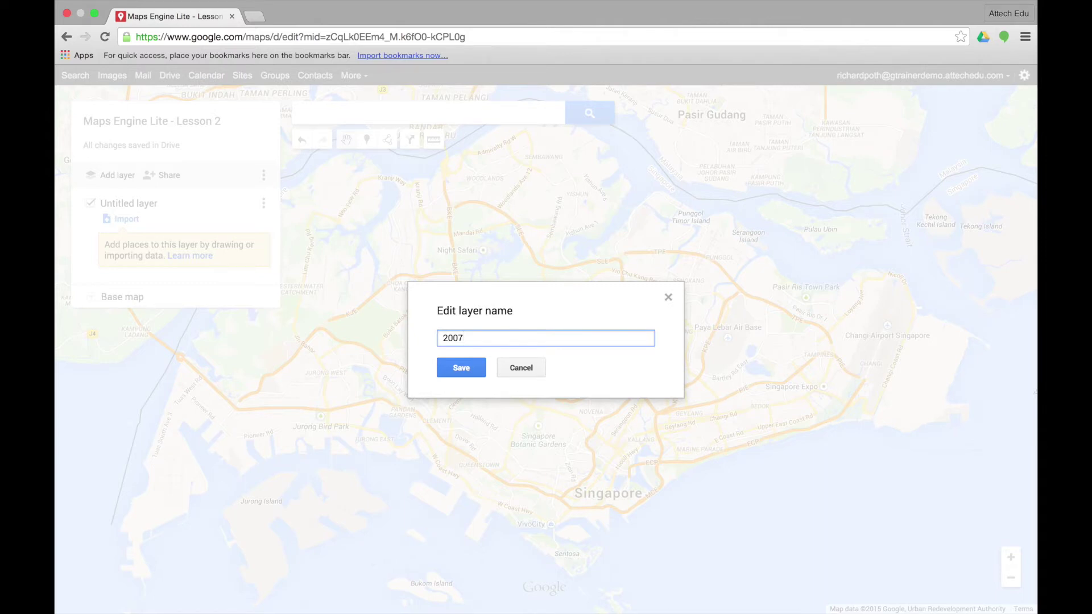
pyautogui.click(461, 369)
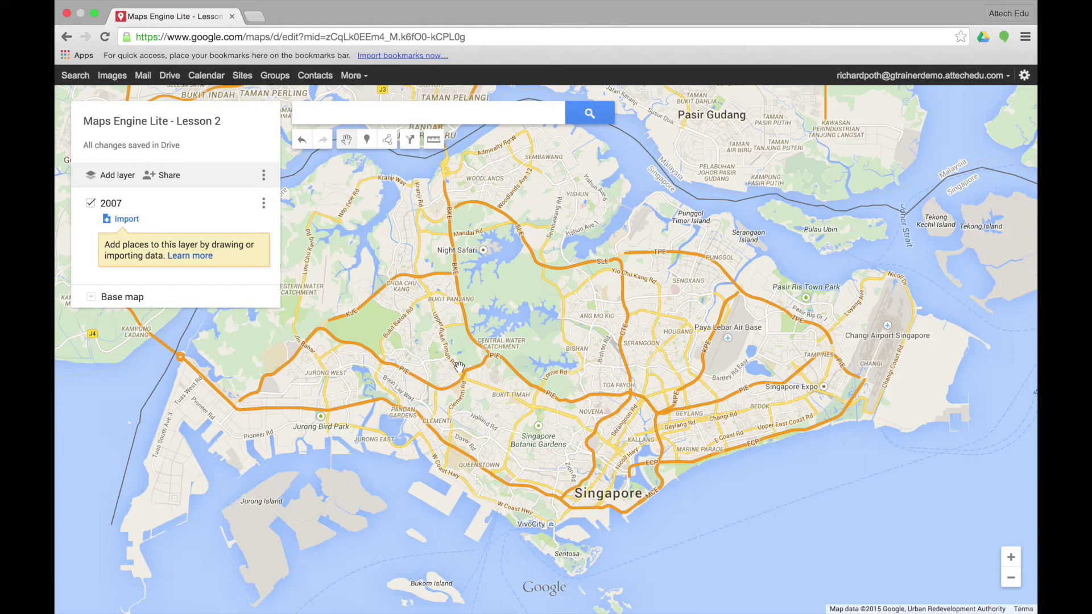
# Search for Munich, Germany and add it as a place on the 2007 layer.
pyautogui.click(428, 111)
pyautogui.write('mu')
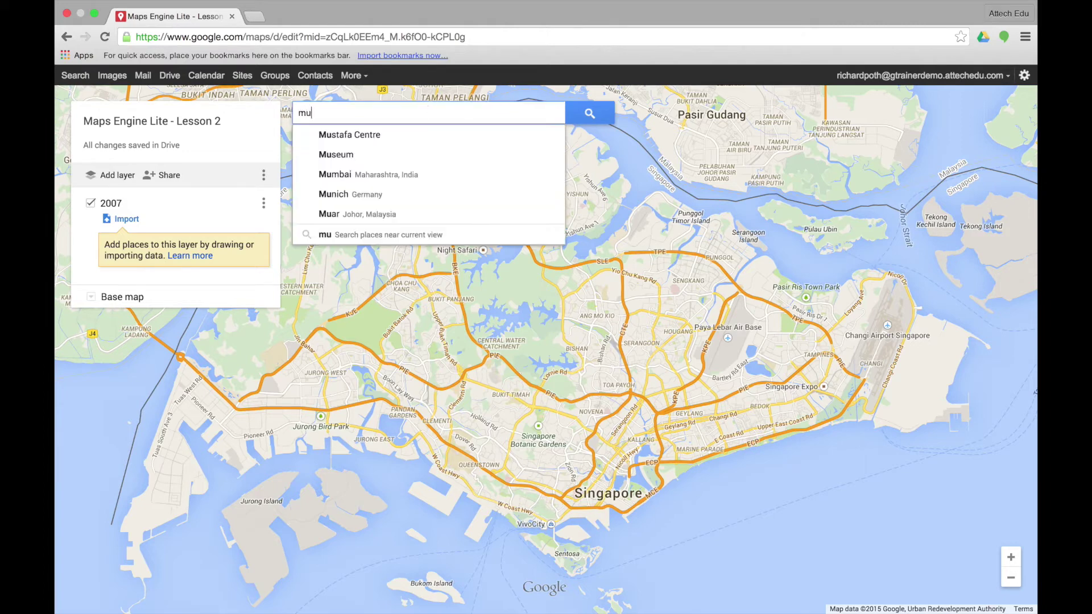
pyautogui.write('nich')
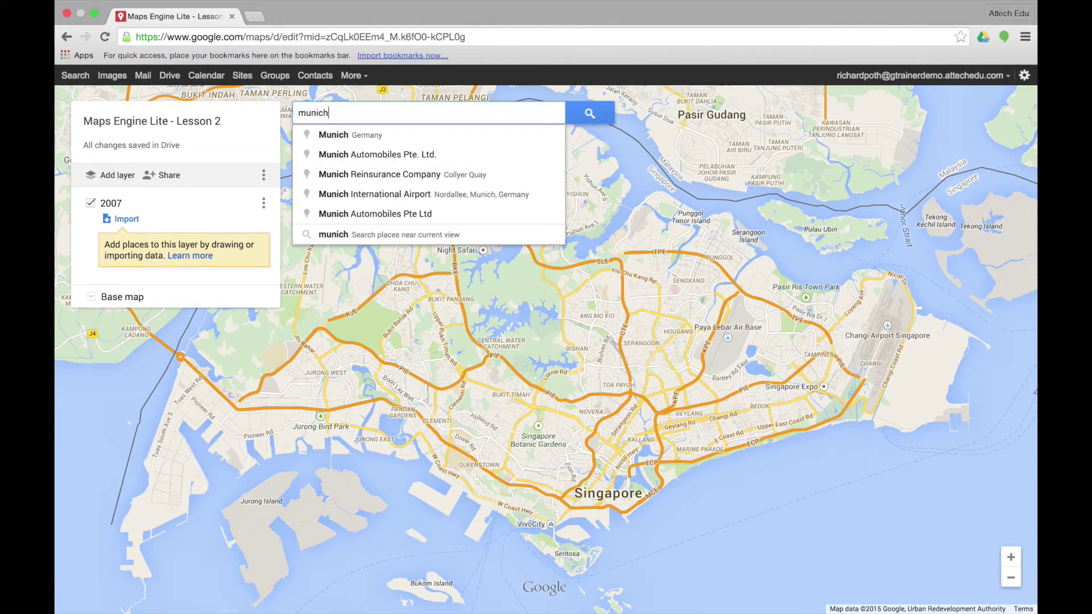
pyautogui.click(374, 137)
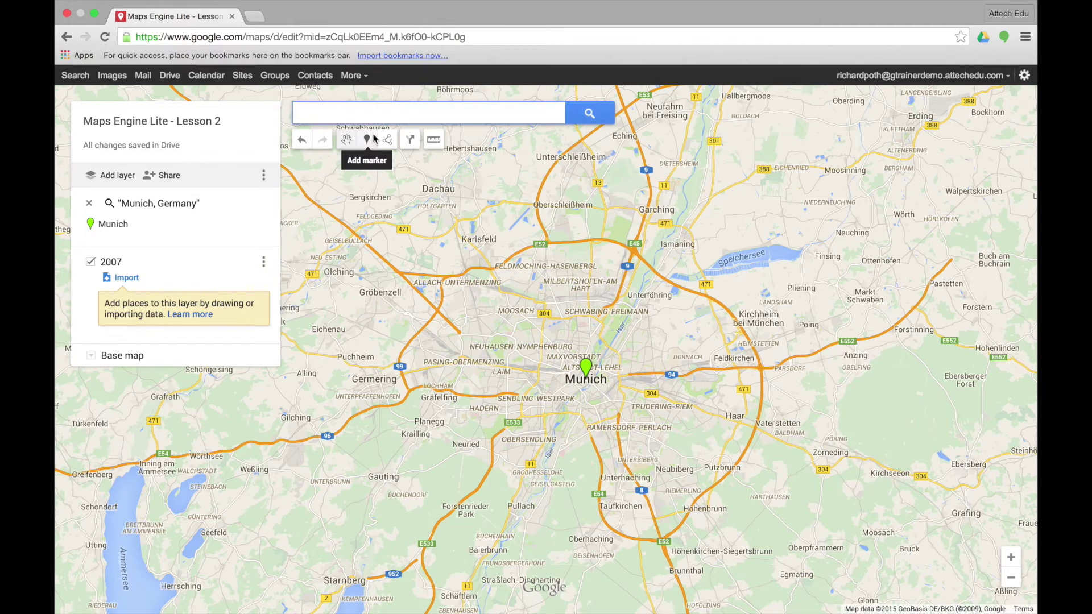
pyautogui.click(587, 369)
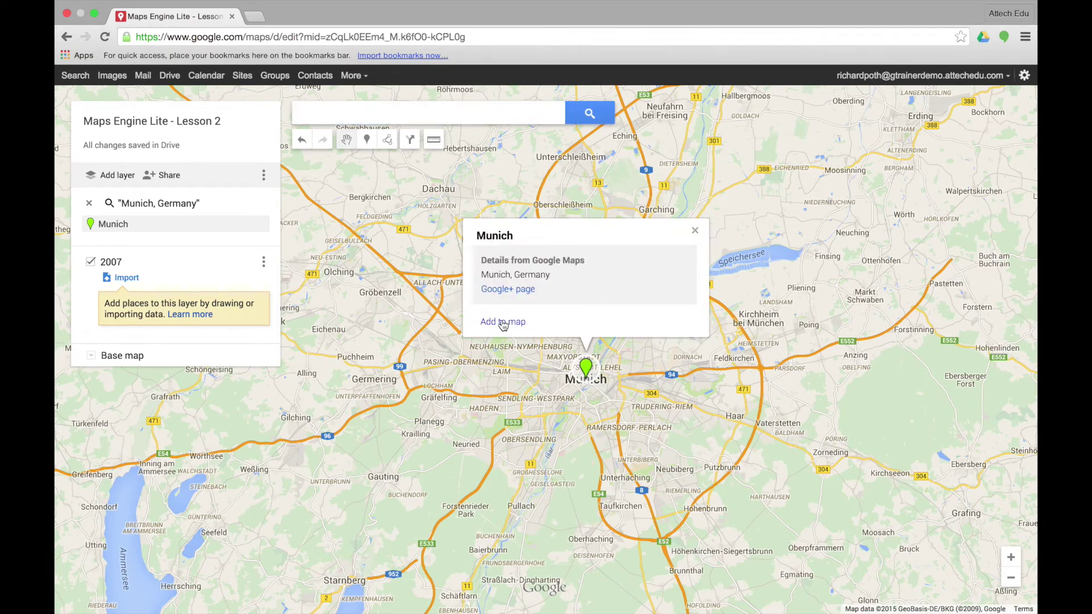
pyautogui.click(503, 323)
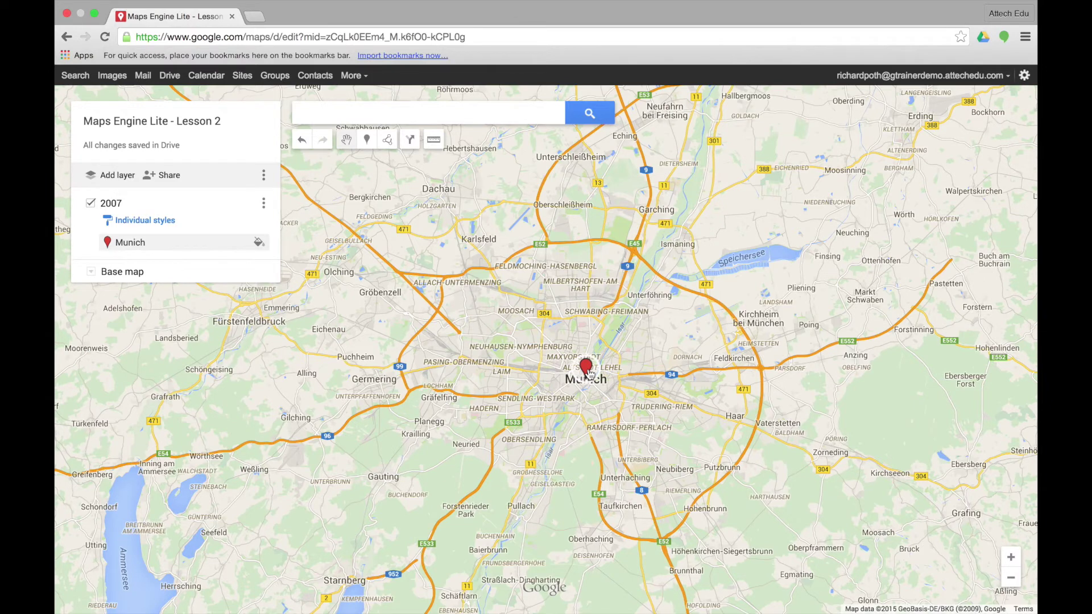
# Restyle Munich's marker as a green square.
pyautogui.click(258, 242)
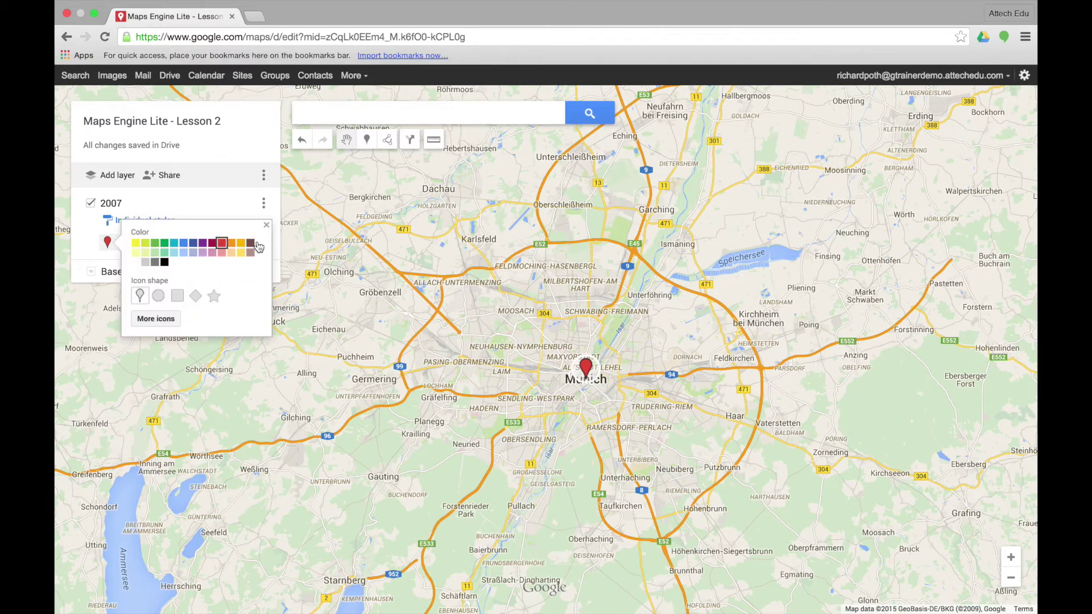
pyautogui.click(178, 295)
pyautogui.click(165, 245)
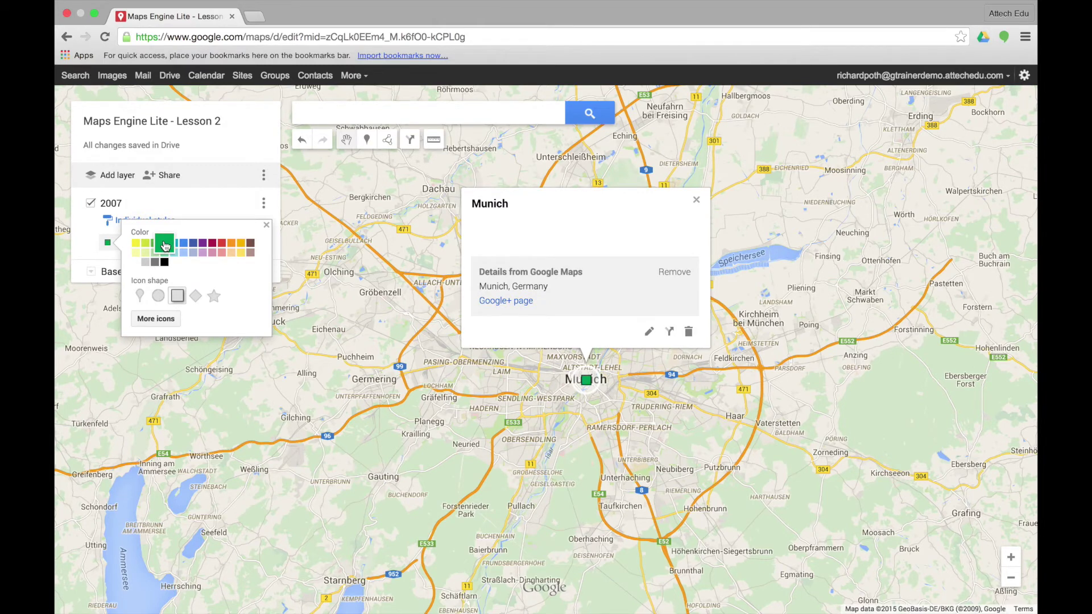
pyautogui.click(374, 114)
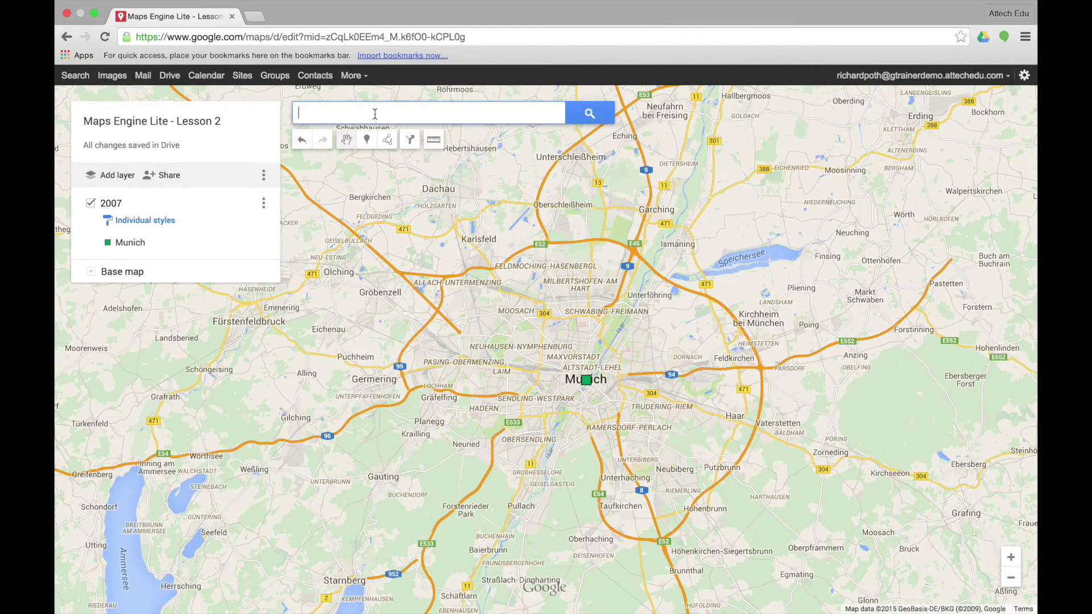
# Add Rome to layer 2007 as a green marker, then create a new Untitled layer.
pyautogui.write('rome')
pyautogui.click(377, 173)
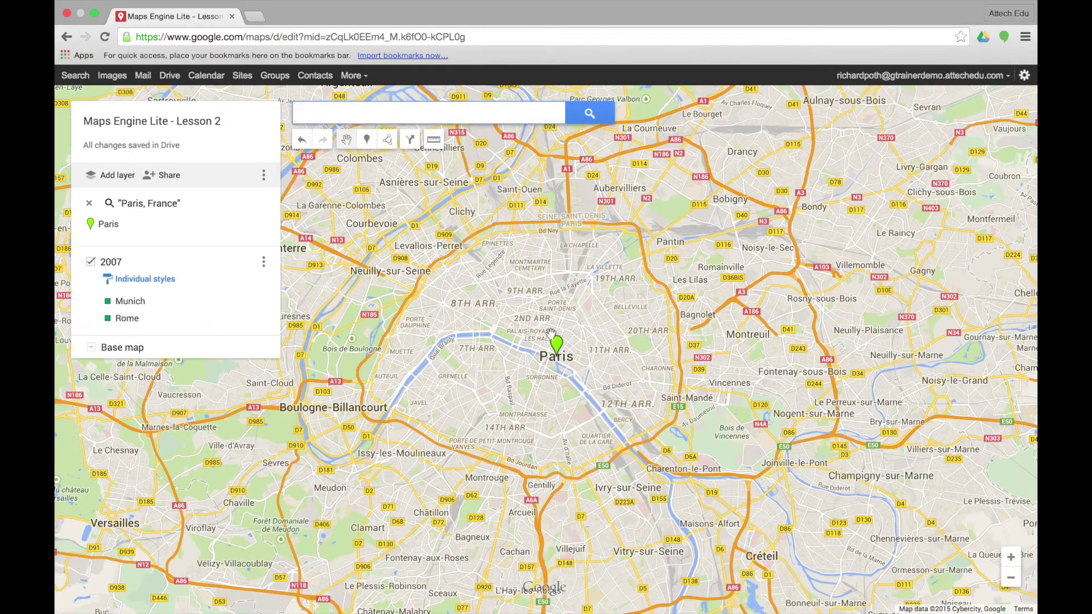
pyautogui.click(551, 334)
pyautogui.click(458, 307)
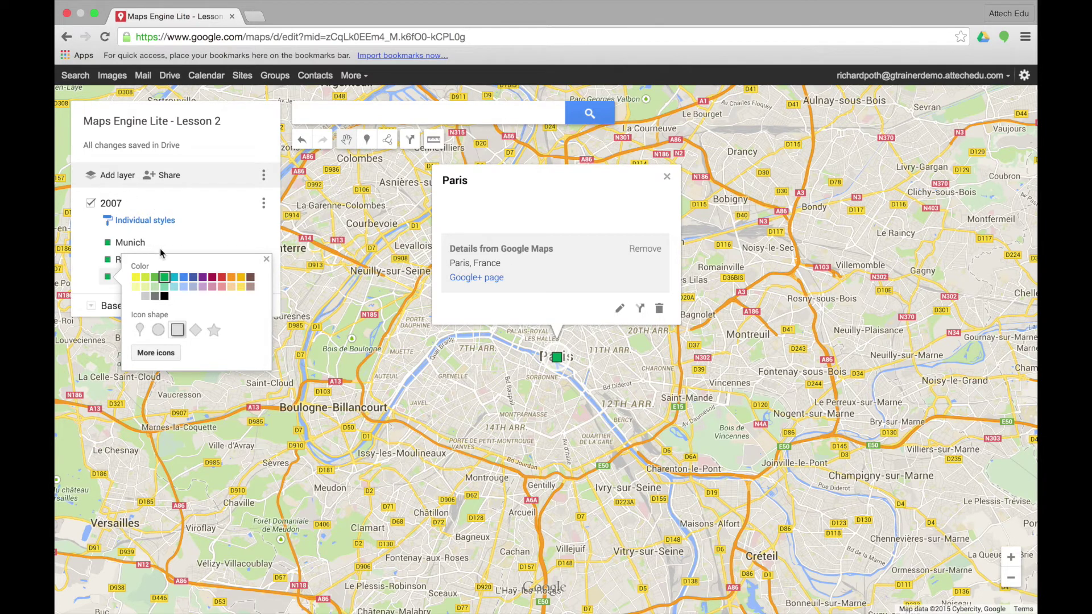
pyautogui.click(182, 231)
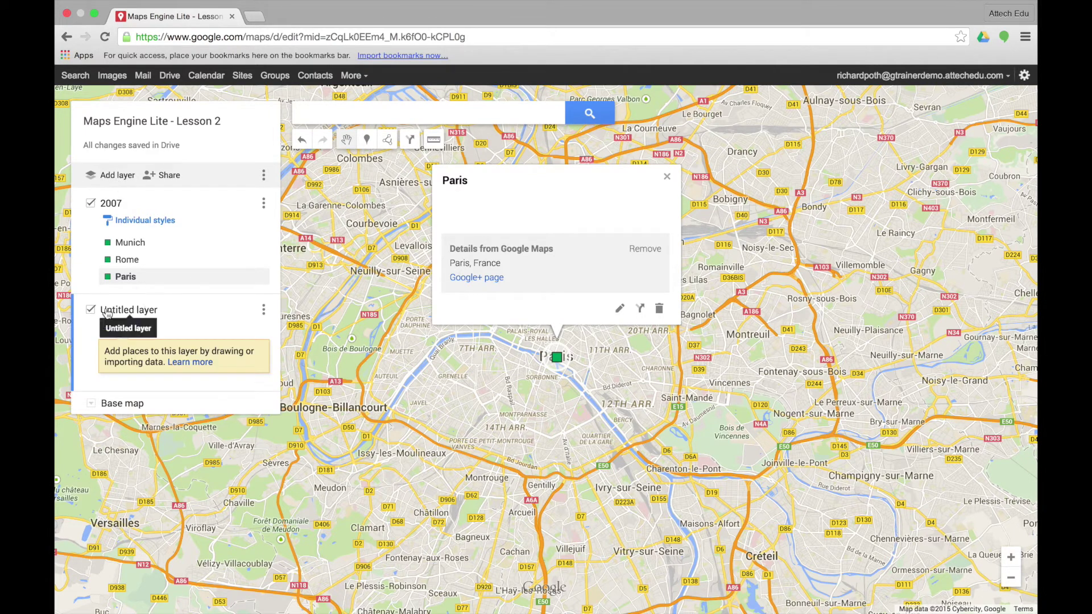
pyautogui.click(263, 313)
# Name the second layer '2009'.
pyautogui.click(206, 333)
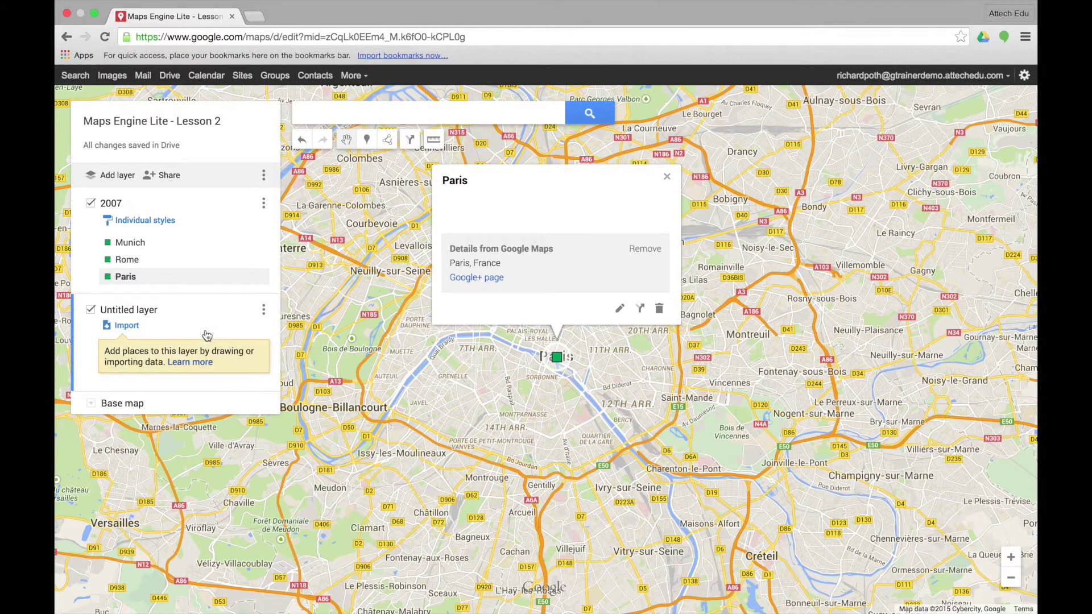
pyautogui.write('2009')
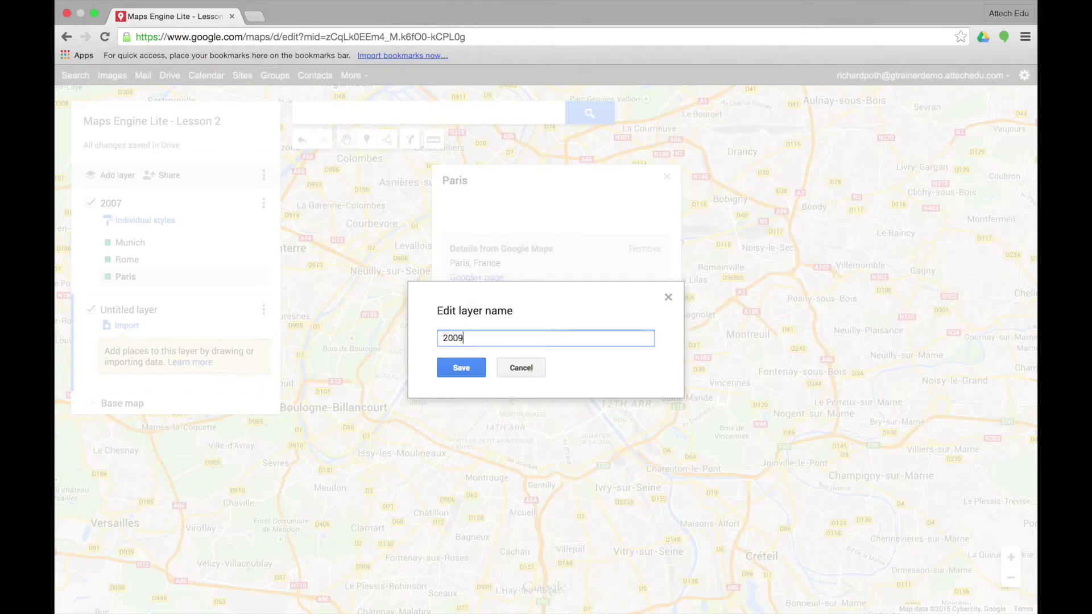
pyautogui.click(465, 368)
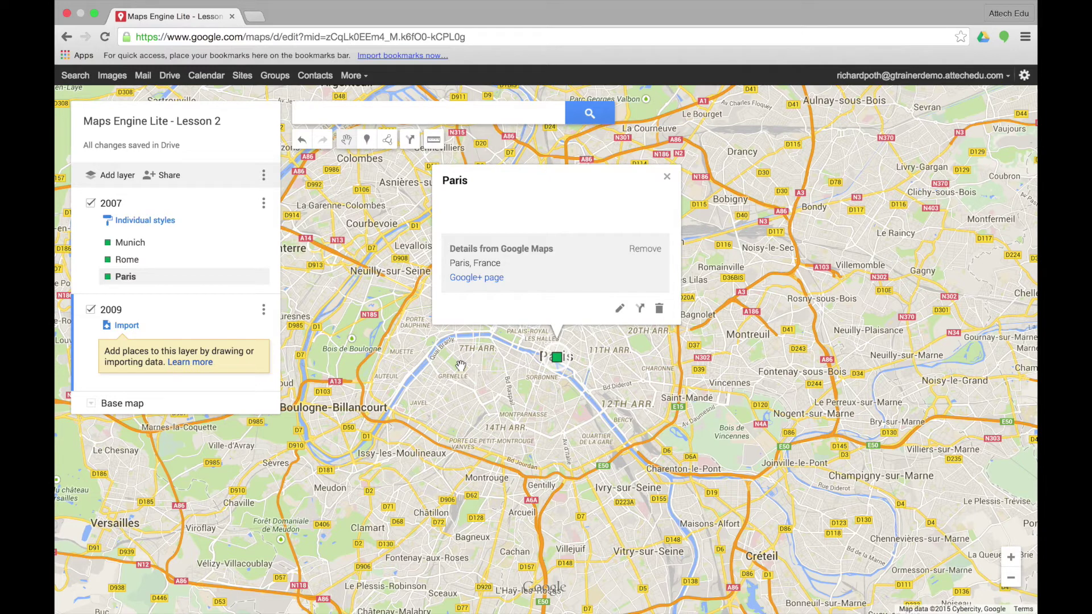
# Search for London, United Kingdom and add it to the 2009 layer.
pyautogui.click(395, 114)
pyautogui.write('london')
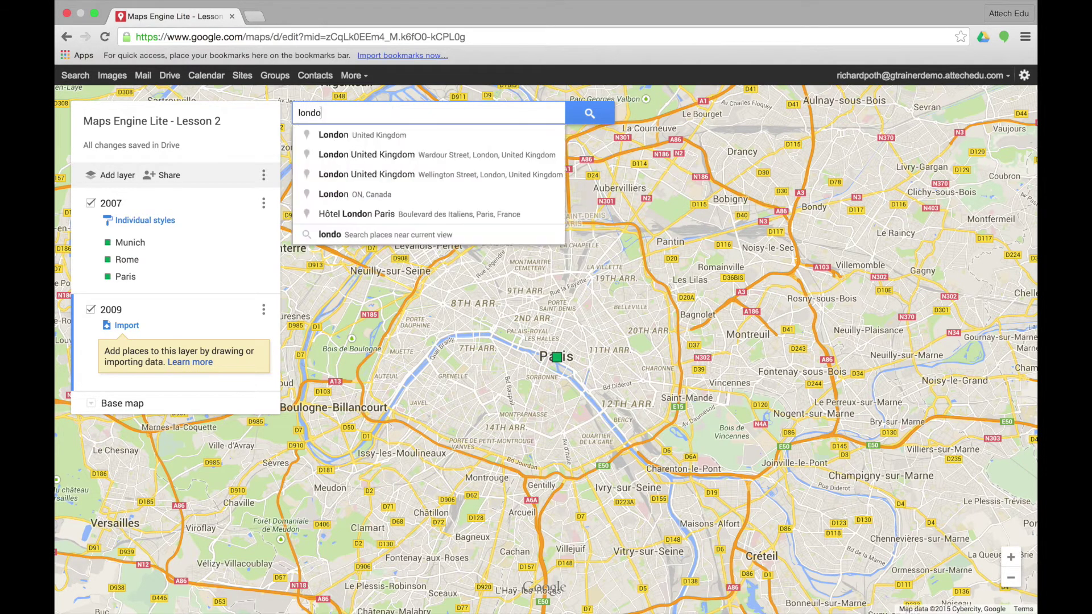
pyautogui.click(416, 135)
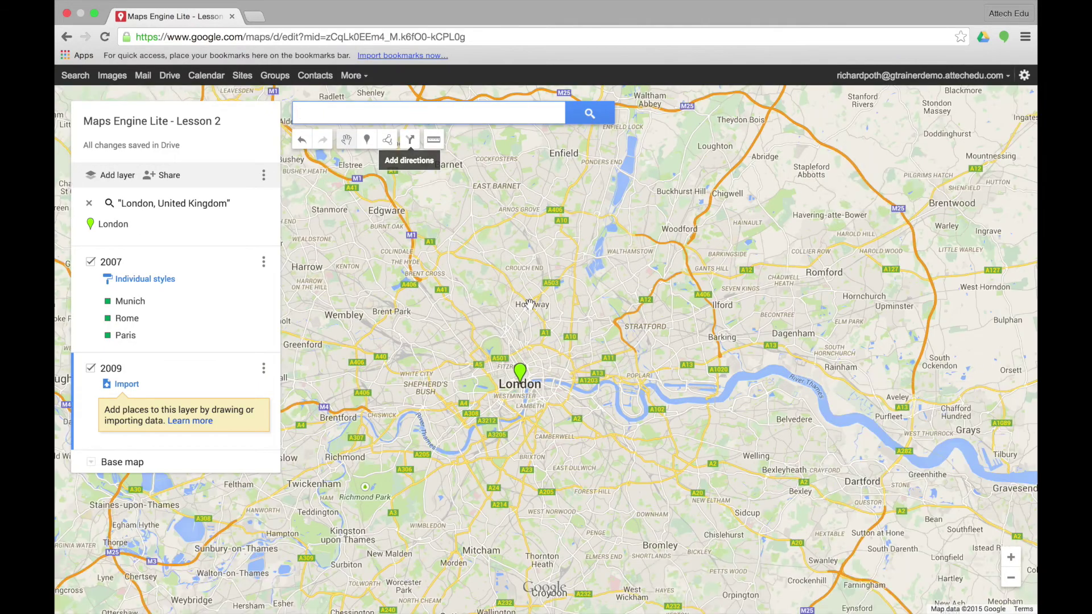
pyautogui.click(520, 374)
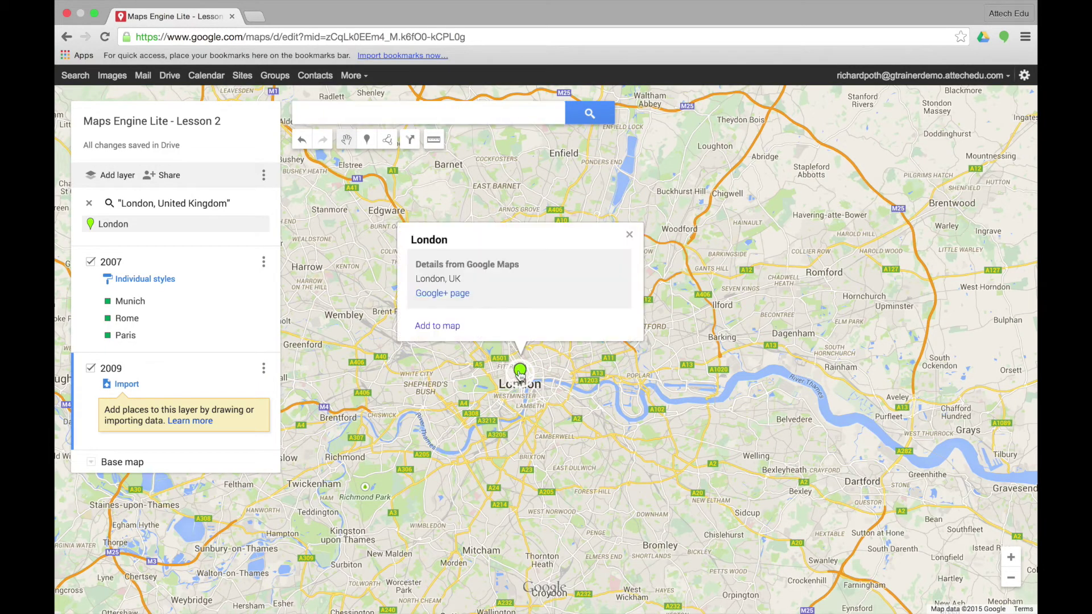
pyautogui.click(444, 328)
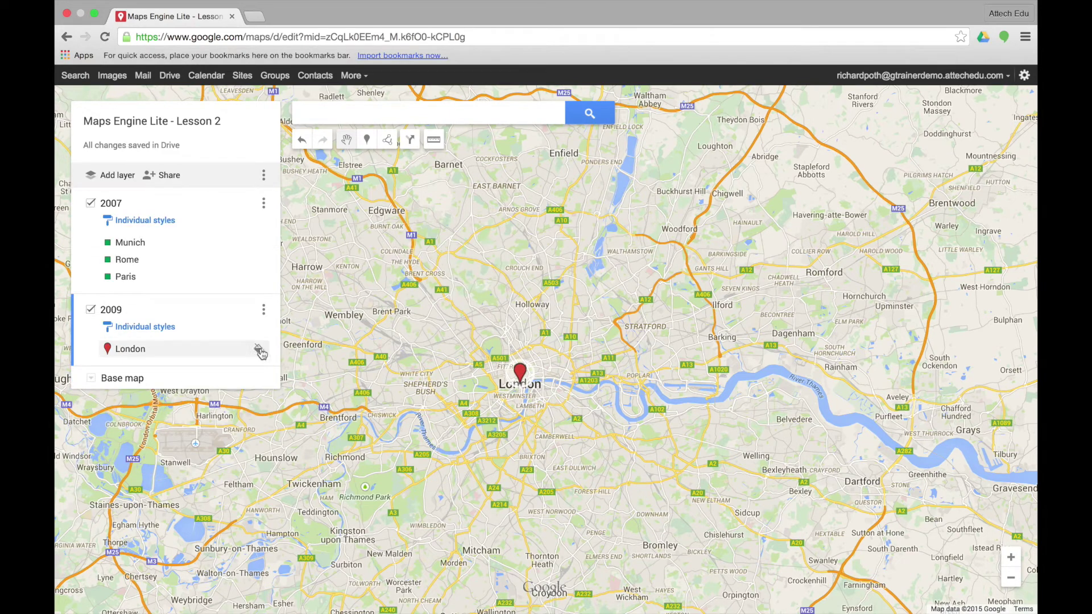
# Style London's marker as a yellow star.
pyautogui.click(261, 352)
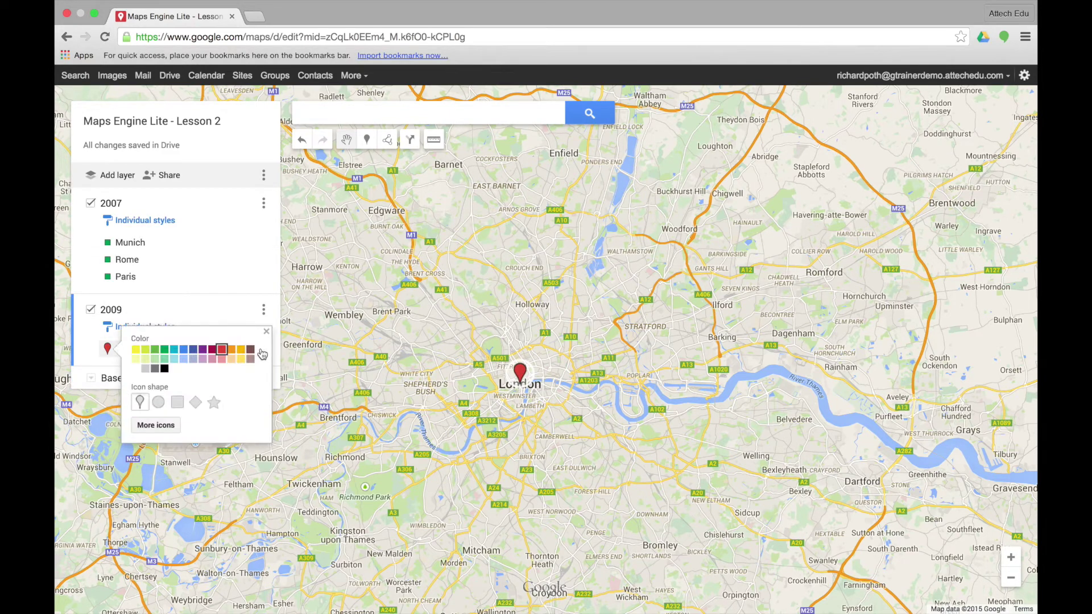
pyautogui.click(214, 402)
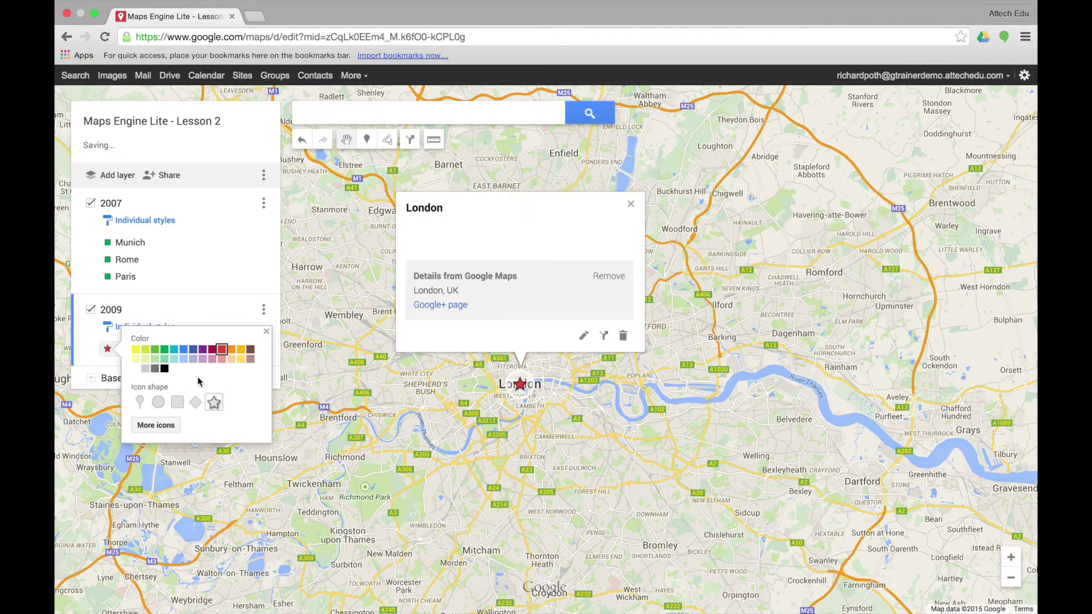
pyautogui.click(241, 351)
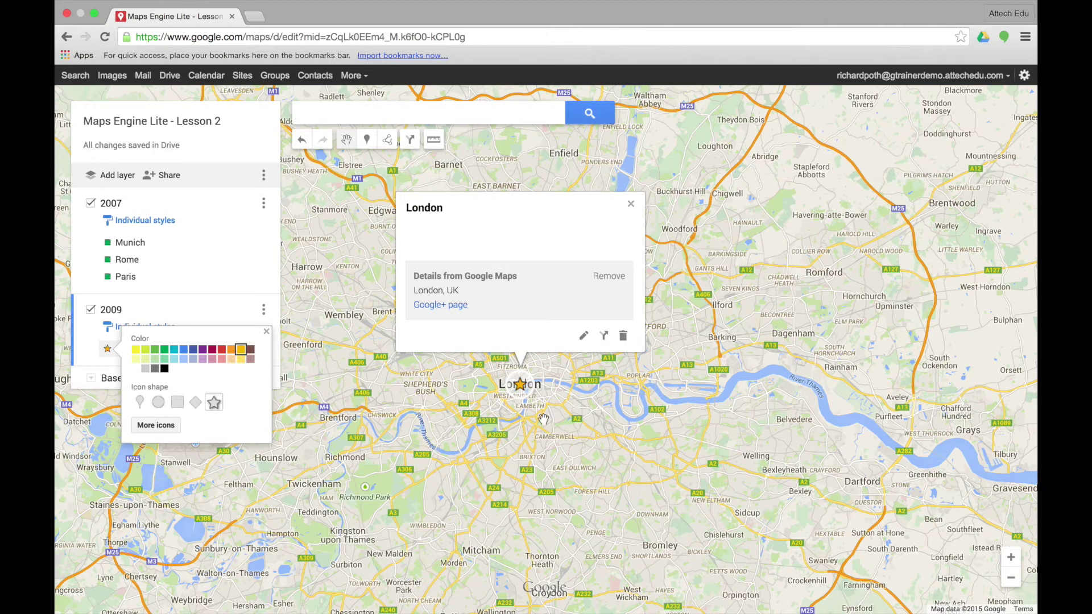
pyautogui.click(380, 114)
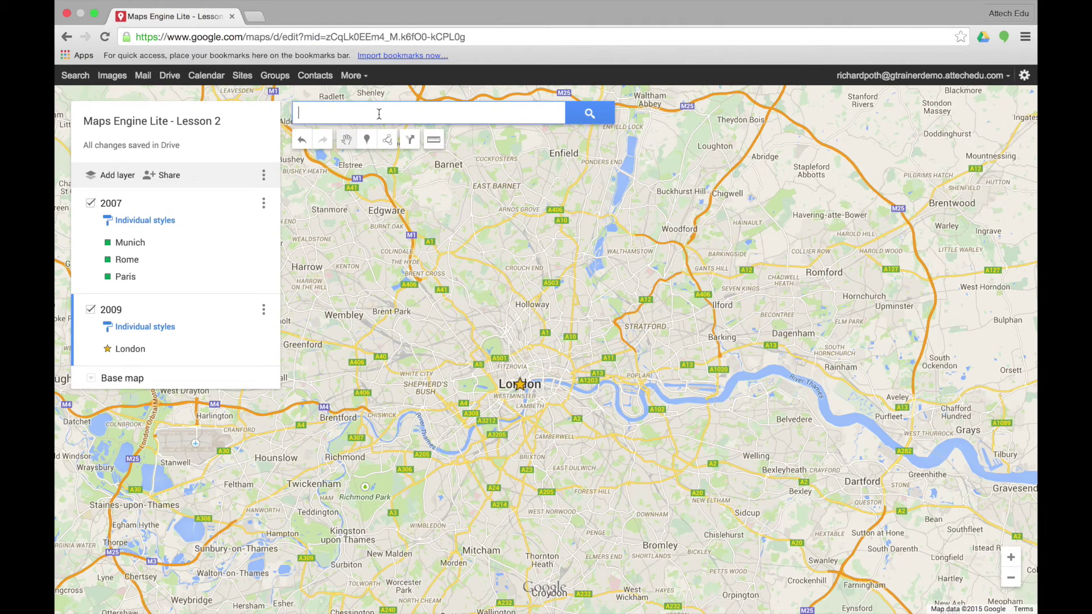
# Add Birmingham to the 2009 layer with a yellow star marker.
pyautogui.write('birmingham')
pyautogui.press('Return')
pyautogui.click(521, 329)
pyautogui.click(419, 298)
pyautogui.click(260, 368)
# Add Manchester to the 2009 layer with a yellow star marker.
pyautogui.click(375, 113)
pyautogui.write('manchester')
pyautogui.press('Return')
pyautogui.click(526, 323)
pyautogui.click(419, 299)
pyautogui.click(260, 383)
pyautogui.click(338, 269)
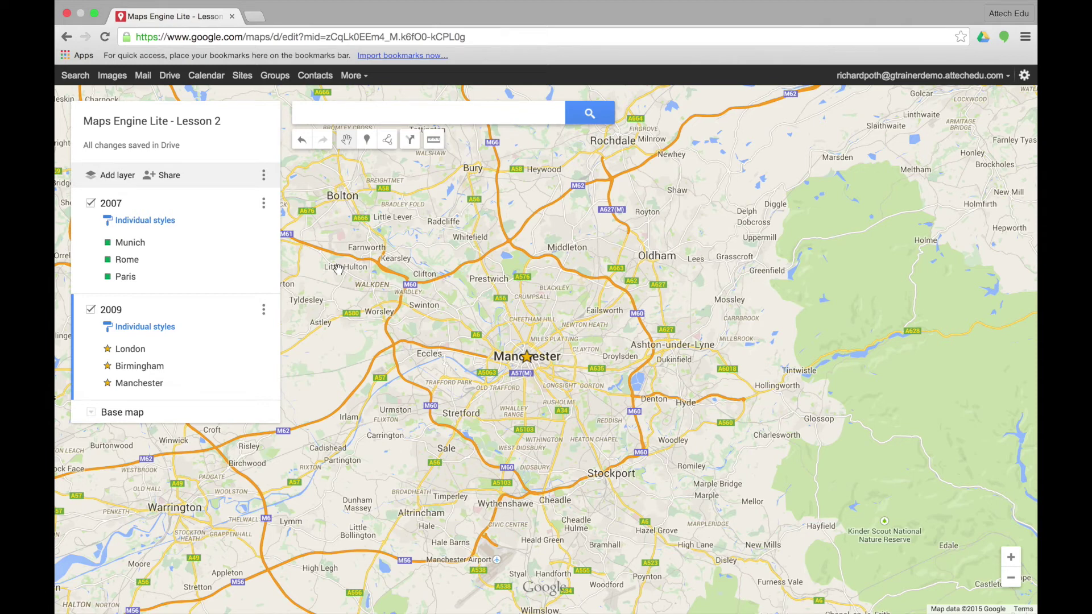
# Zoom out five levels until all of Europe shows the UK stars and green squares.
pyautogui.click(1011, 578)
pyautogui.click(1012, 579)
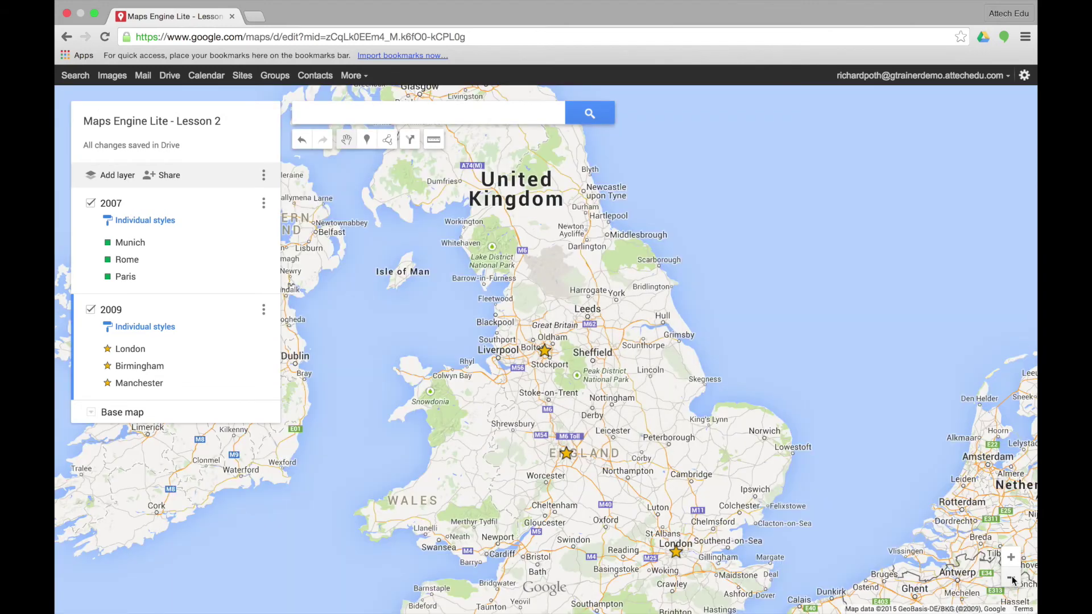
pyautogui.click(1011, 578)
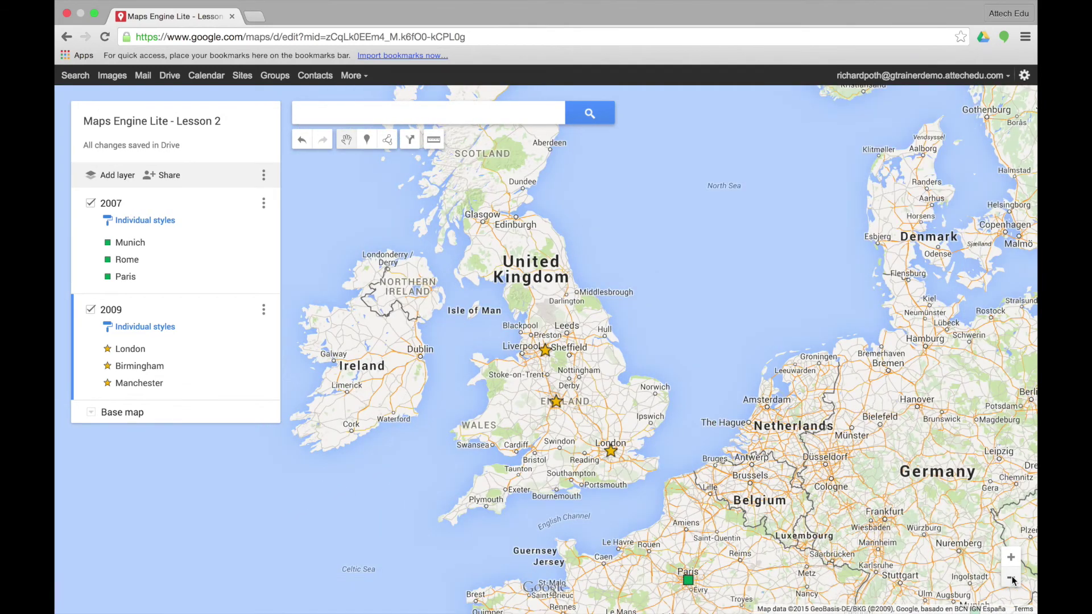
pyautogui.click(1011, 578)
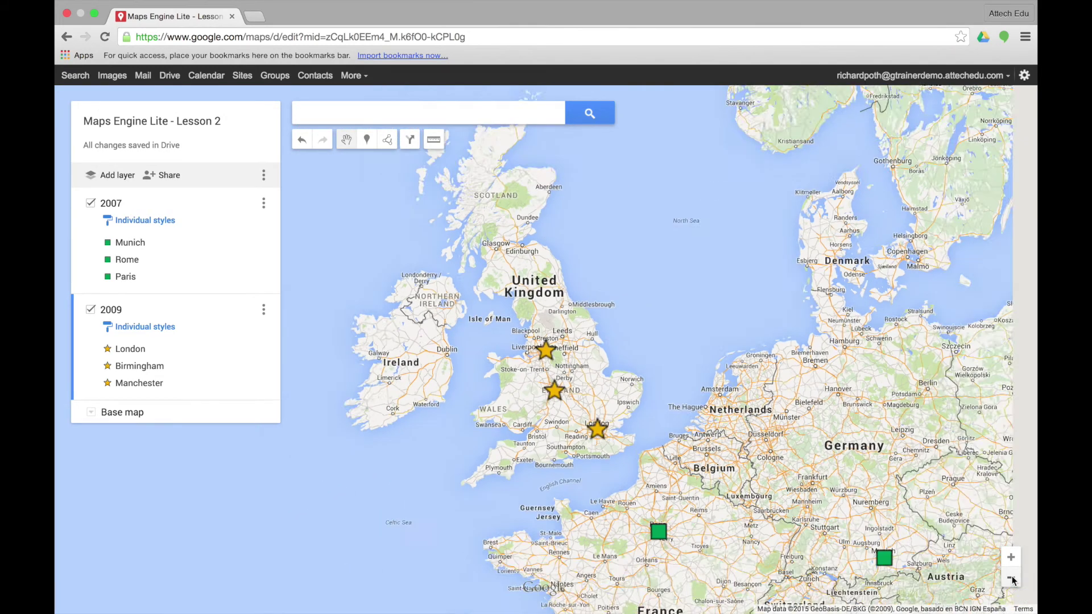
pyautogui.click(1011, 578)
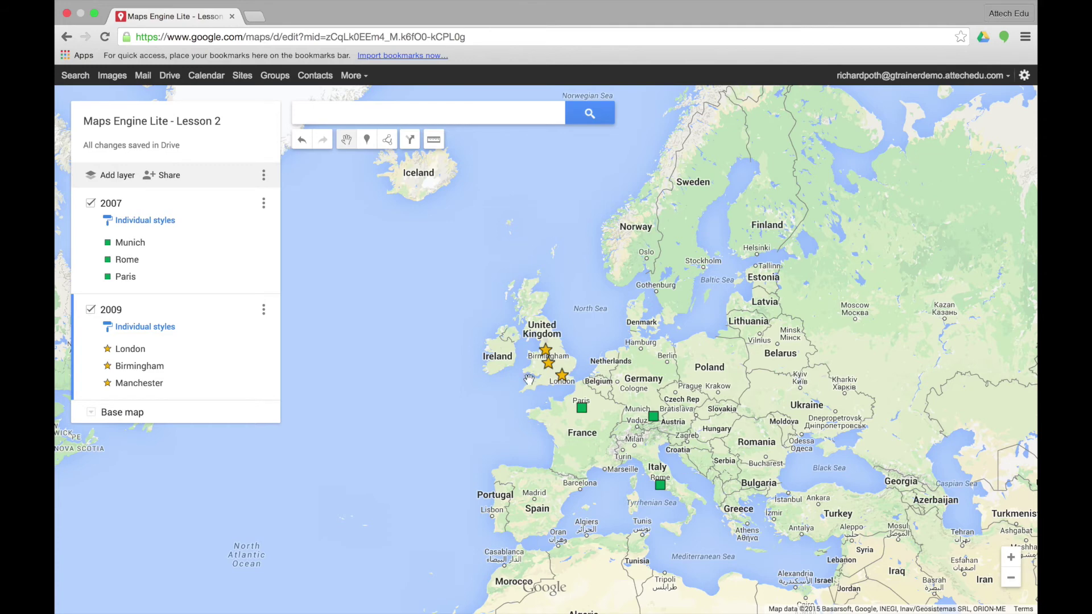
# Share the map under its current title, inviting a contact's e-mail as Can view with a message.
pyautogui.click(167, 178)
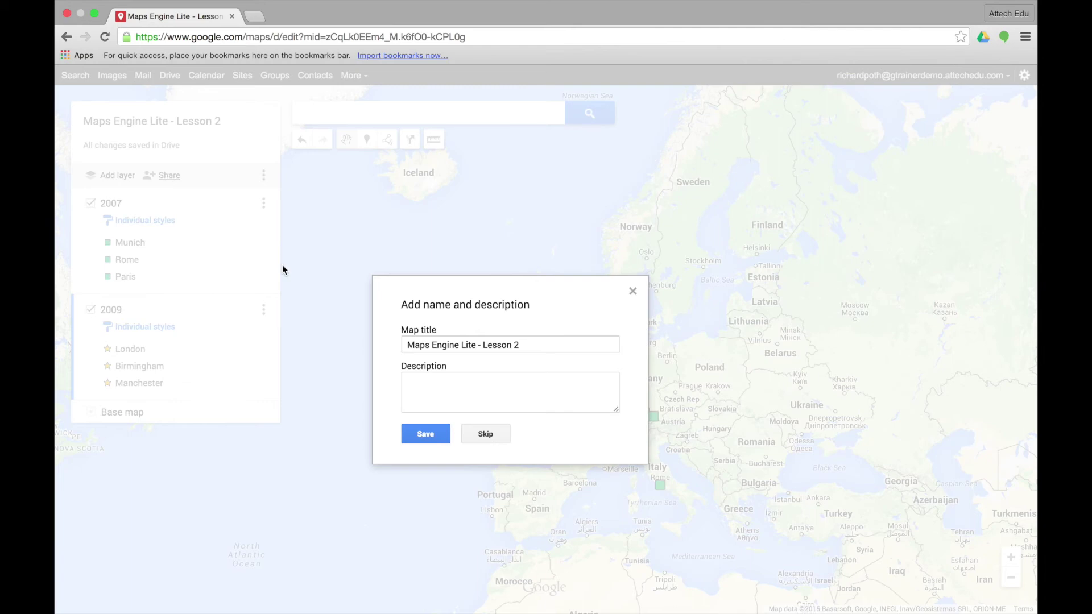
pyautogui.click(426, 435)
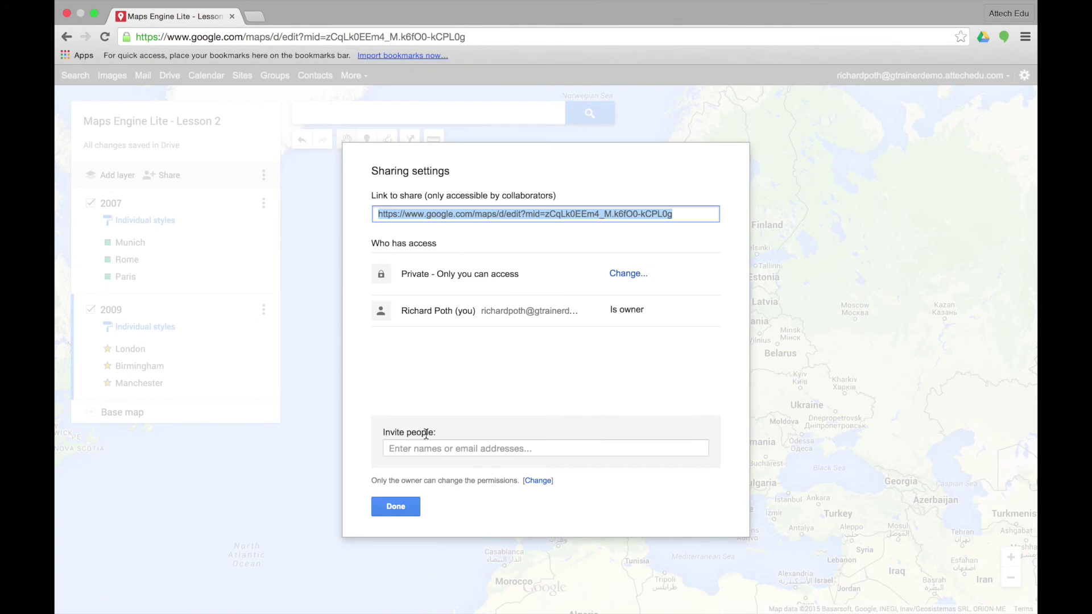
pyautogui.click(469, 449)
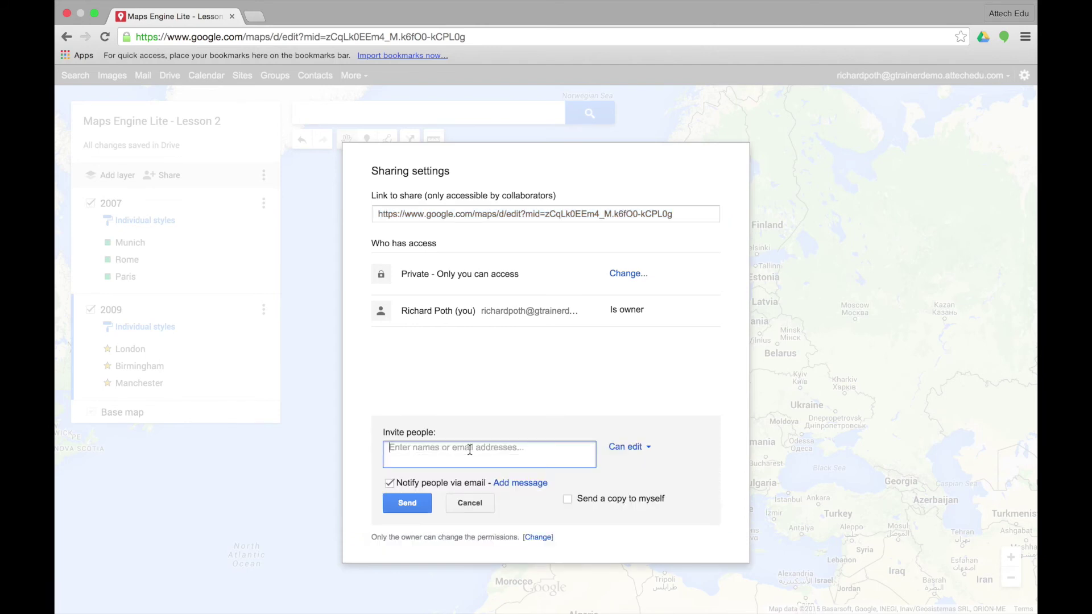
pyautogui.write('richard')
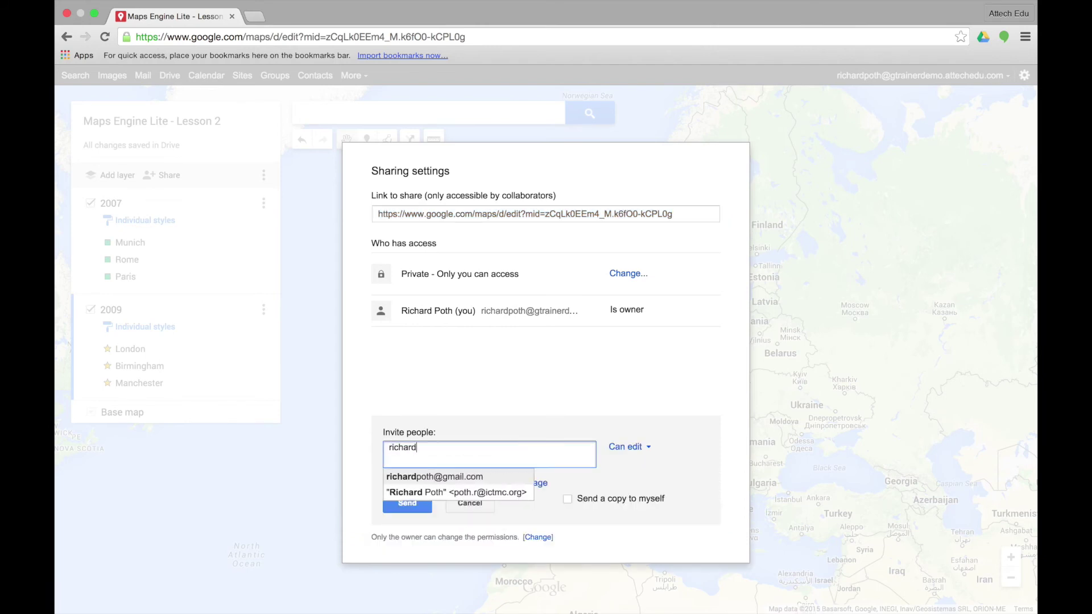
pyautogui.write('poth')
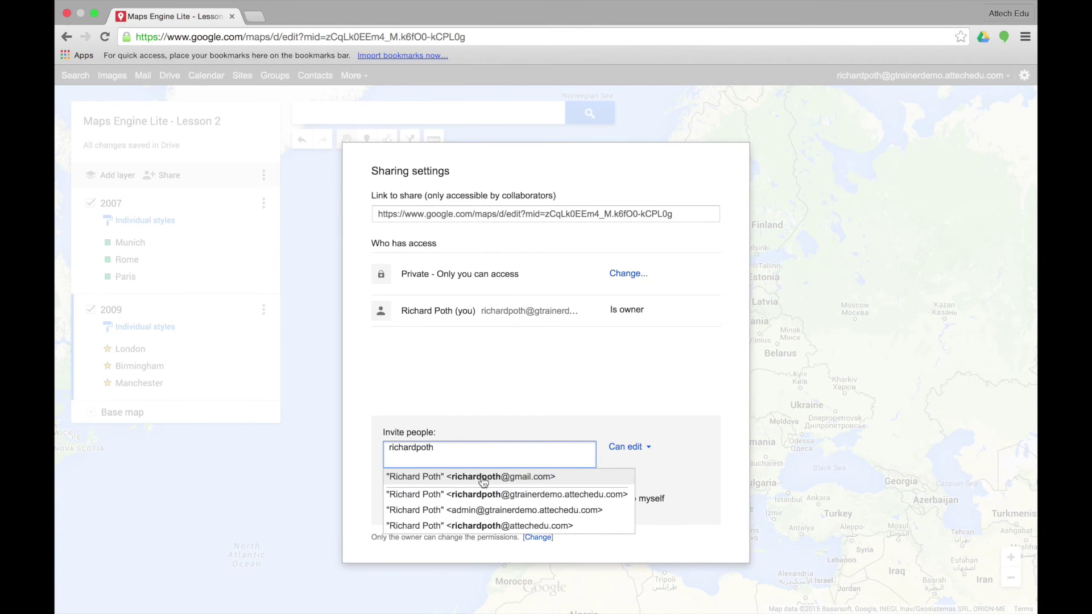
pyautogui.click(486, 481)
pyautogui.click(649, 448)
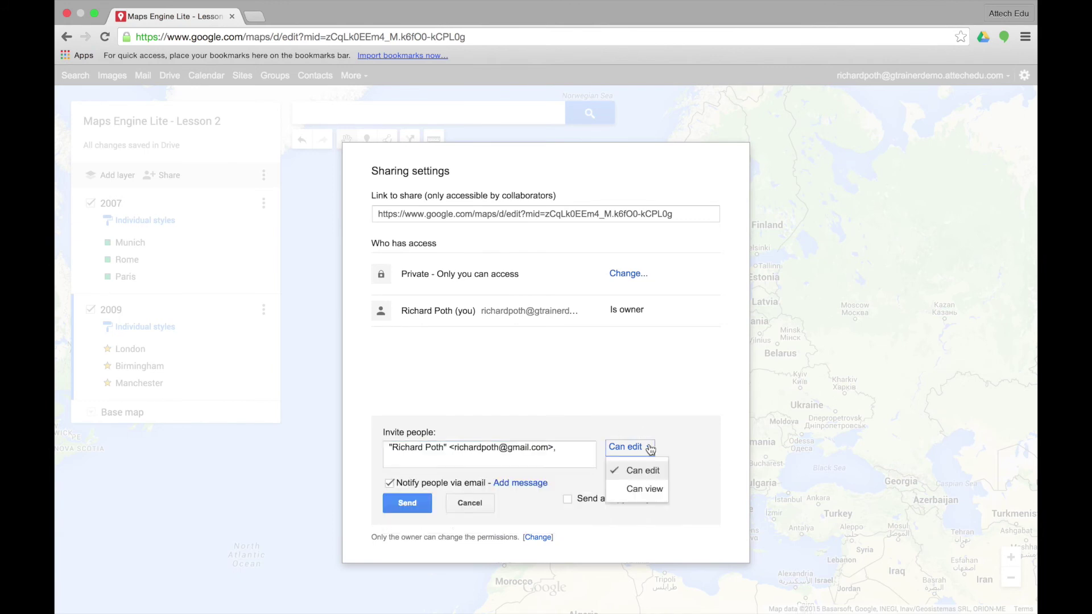
pyautogui.click(641, 492)
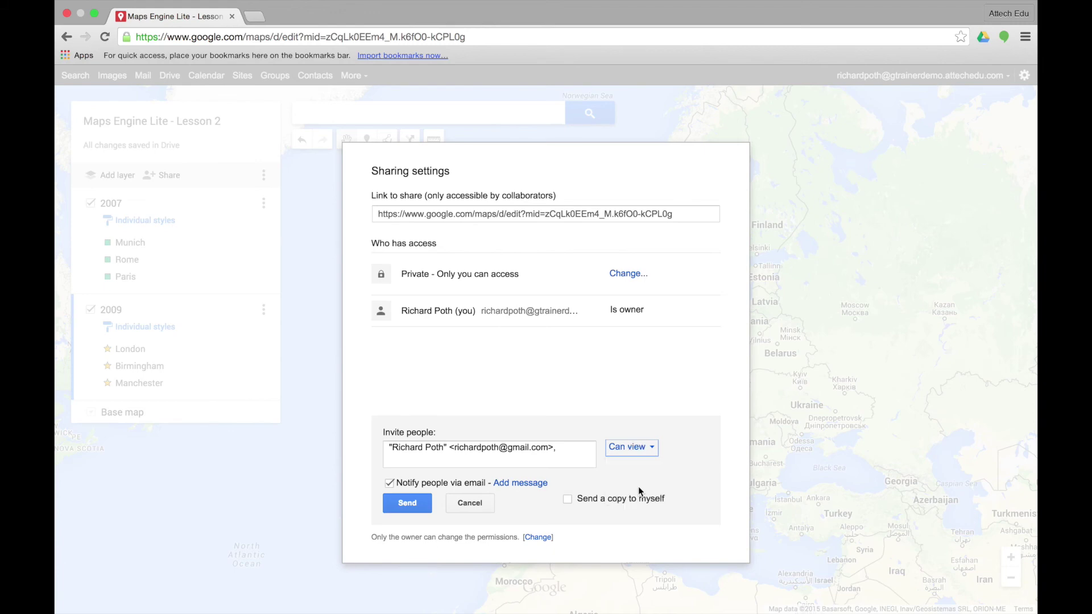
pyautogui.click(524, 484)
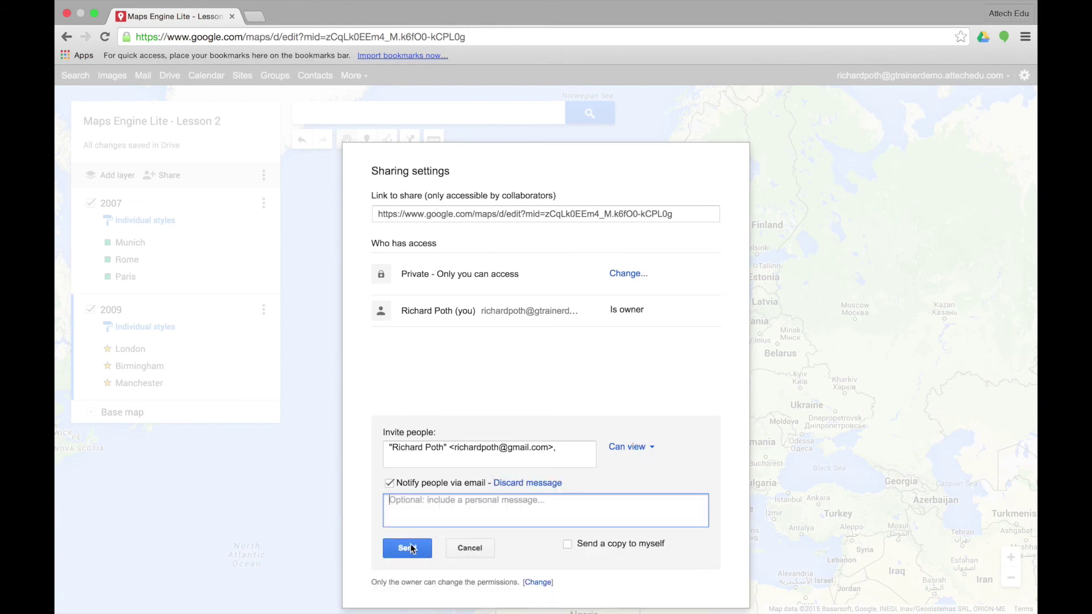